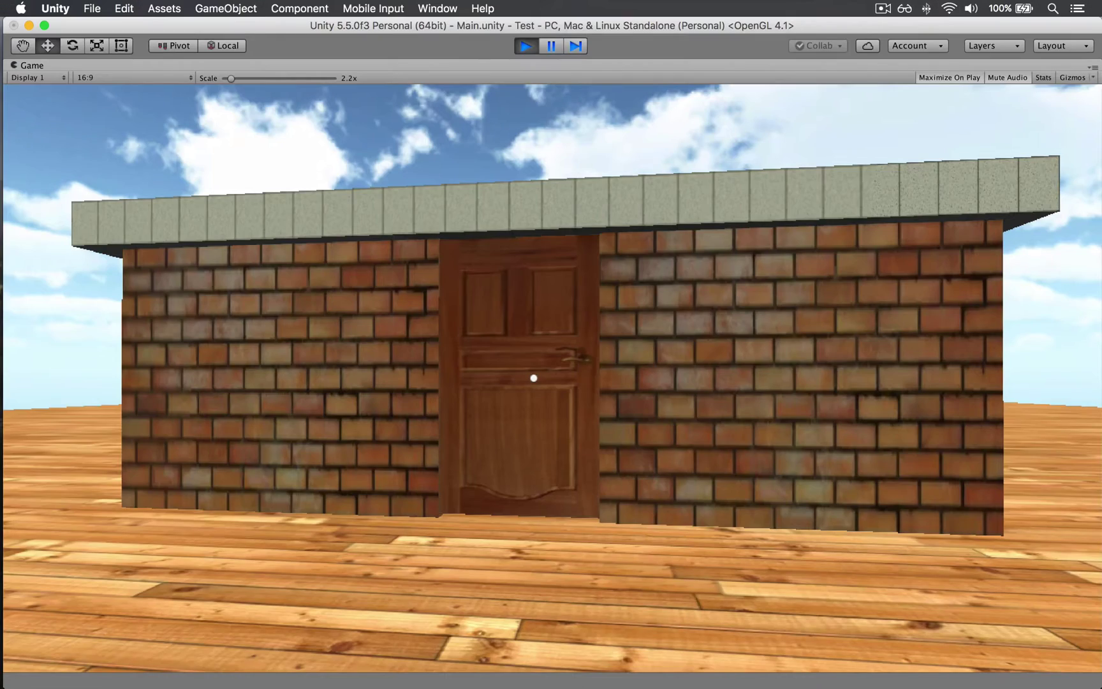
Walk forward through the front door and the inner door toward the brick-wall window.
key("w")
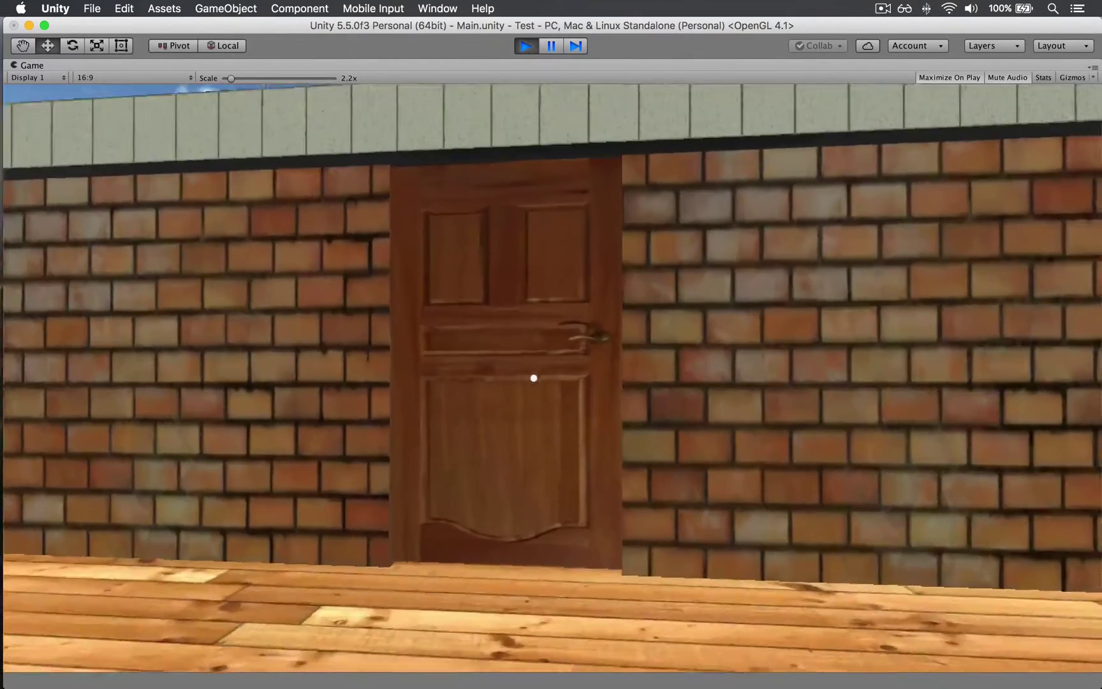
key("w")
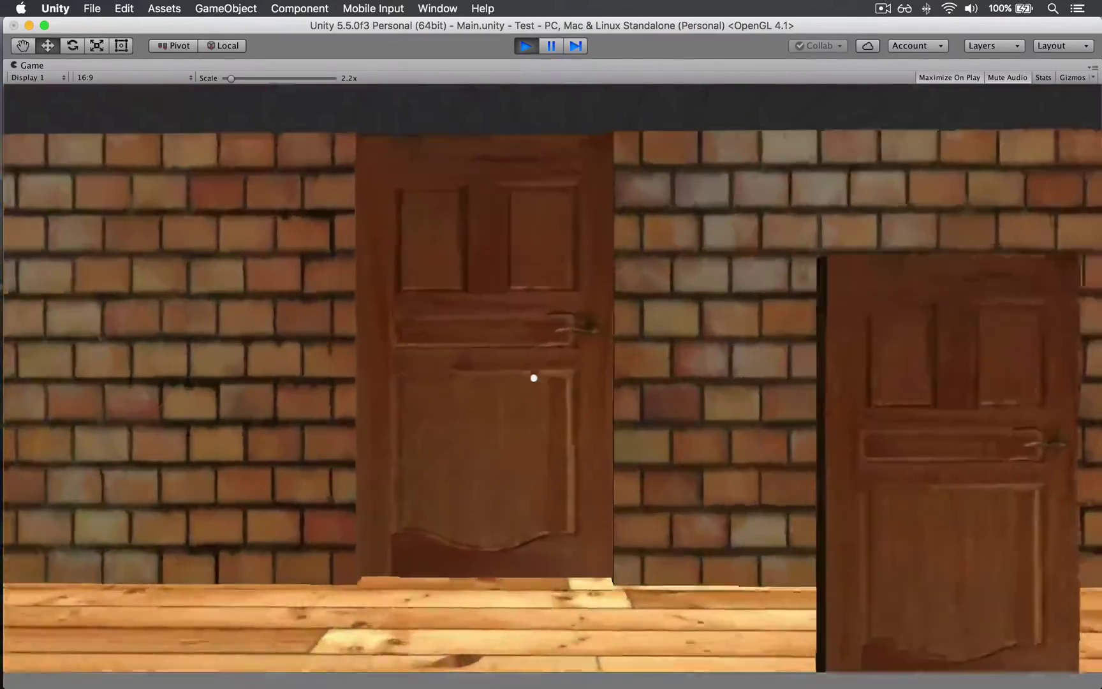
key("w")
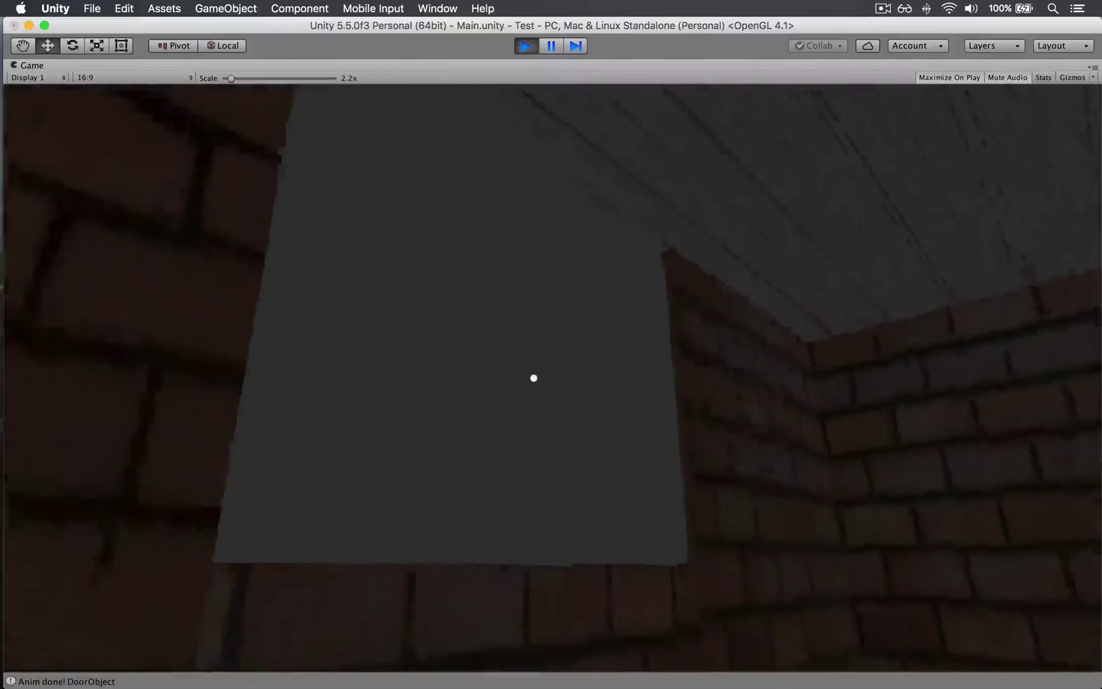
Open the window shutters, close them, then open them again and view the left shutter.
key("e")
key("s")
key("w")
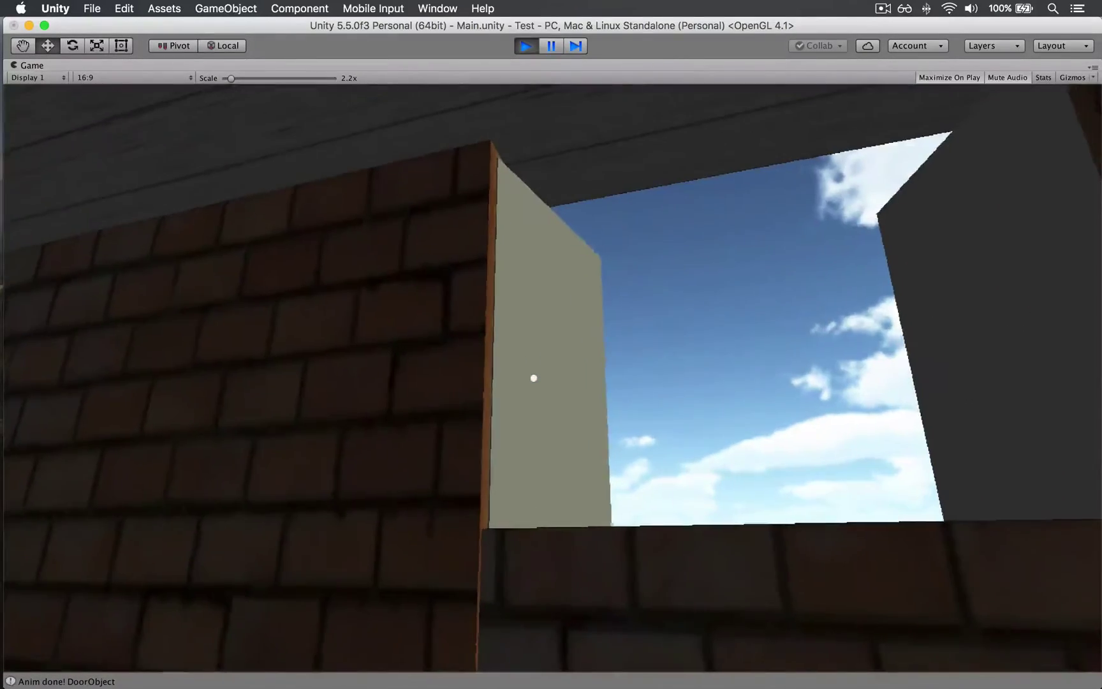
key("e")
key("s")
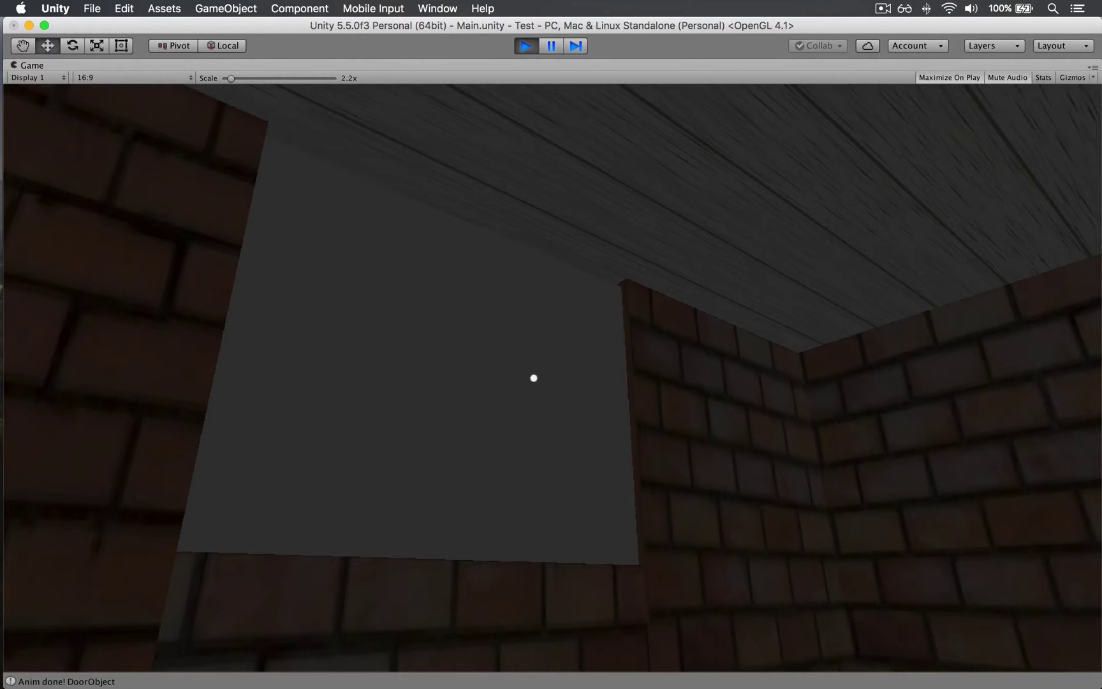
key("e")
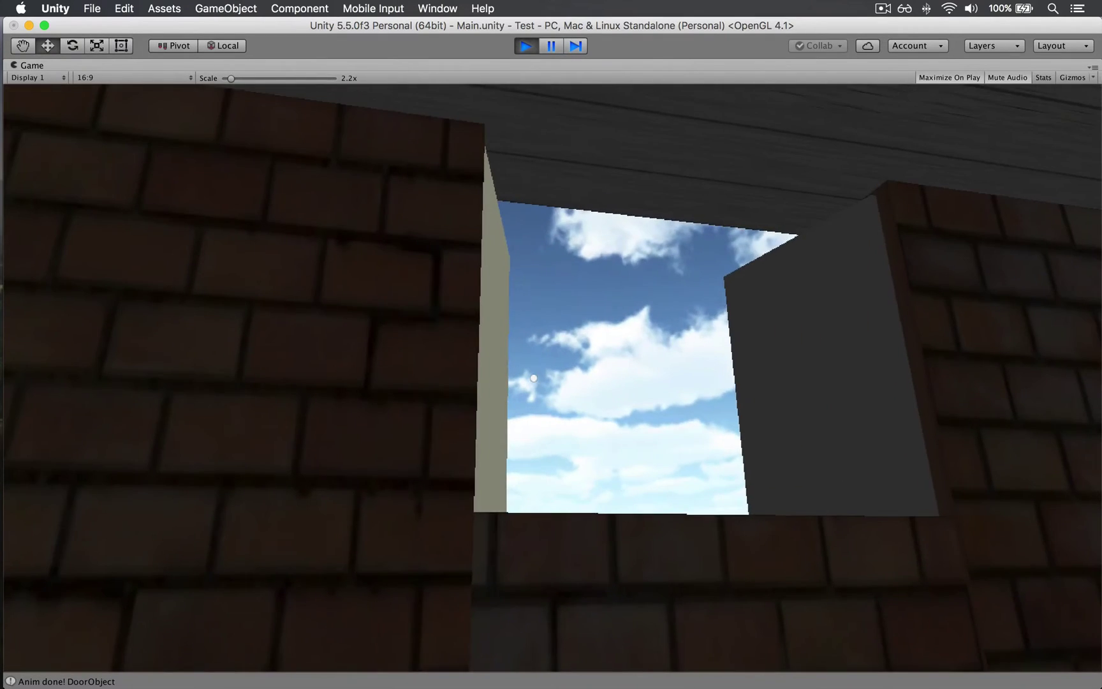
key("s")
key("d")
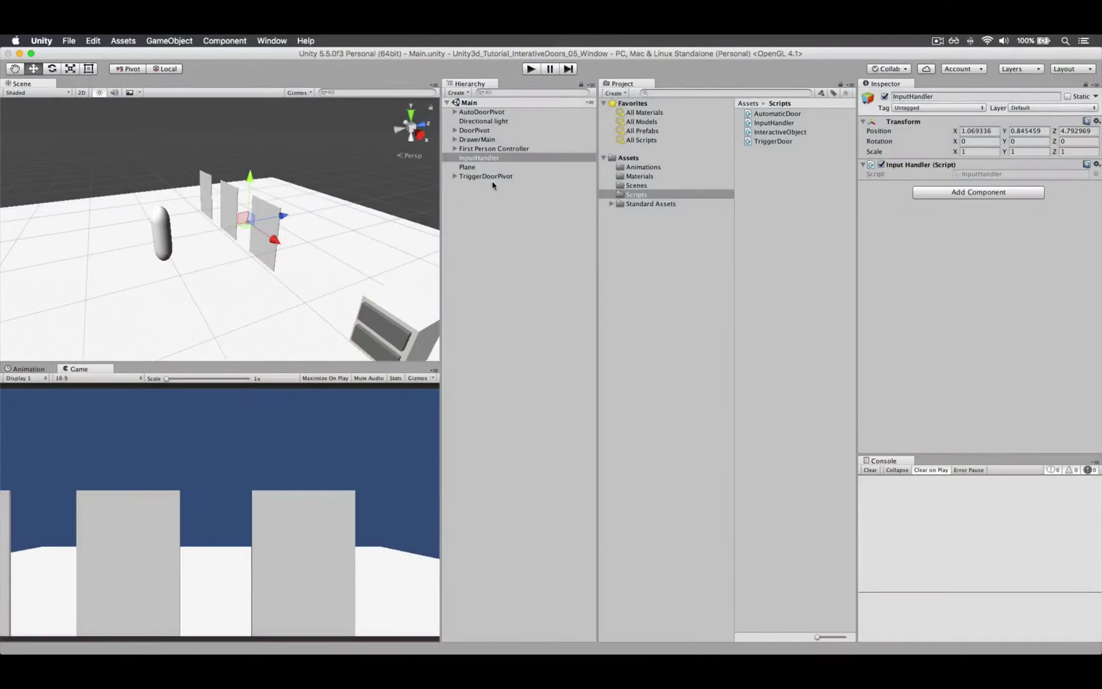
Slide the old First Person Controller back along the floor on its Z axis.
left_click(478, 211)
left_click(494, 148)
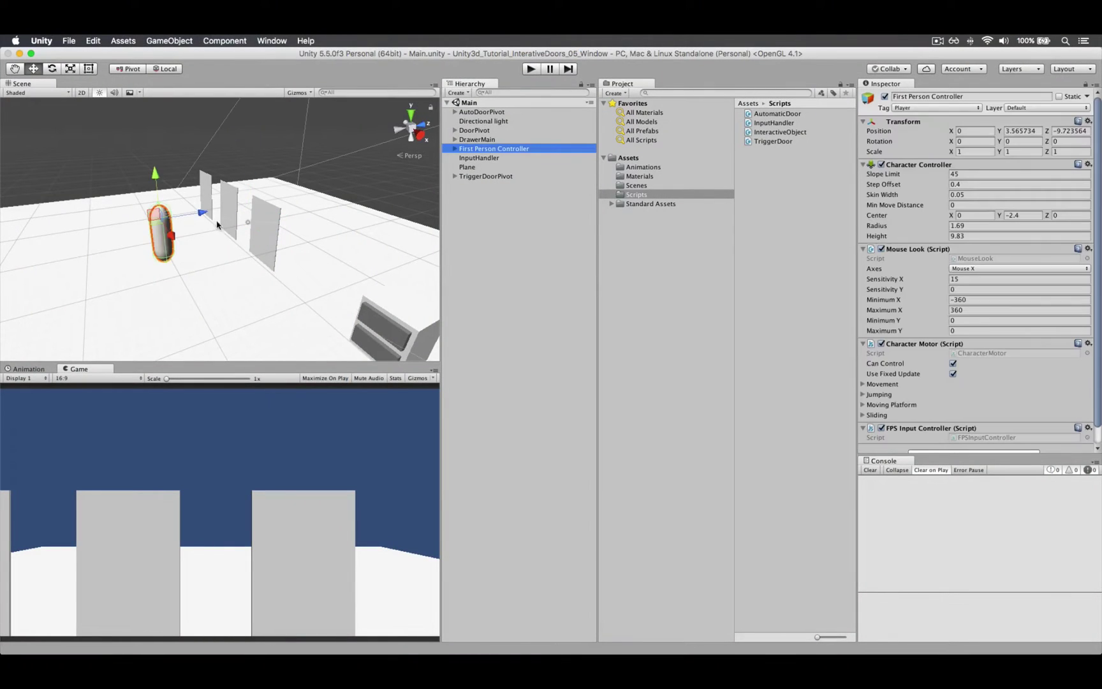
left_click_drag(202, 217, 151, 256)
scroll(291, 302, "down", 3)
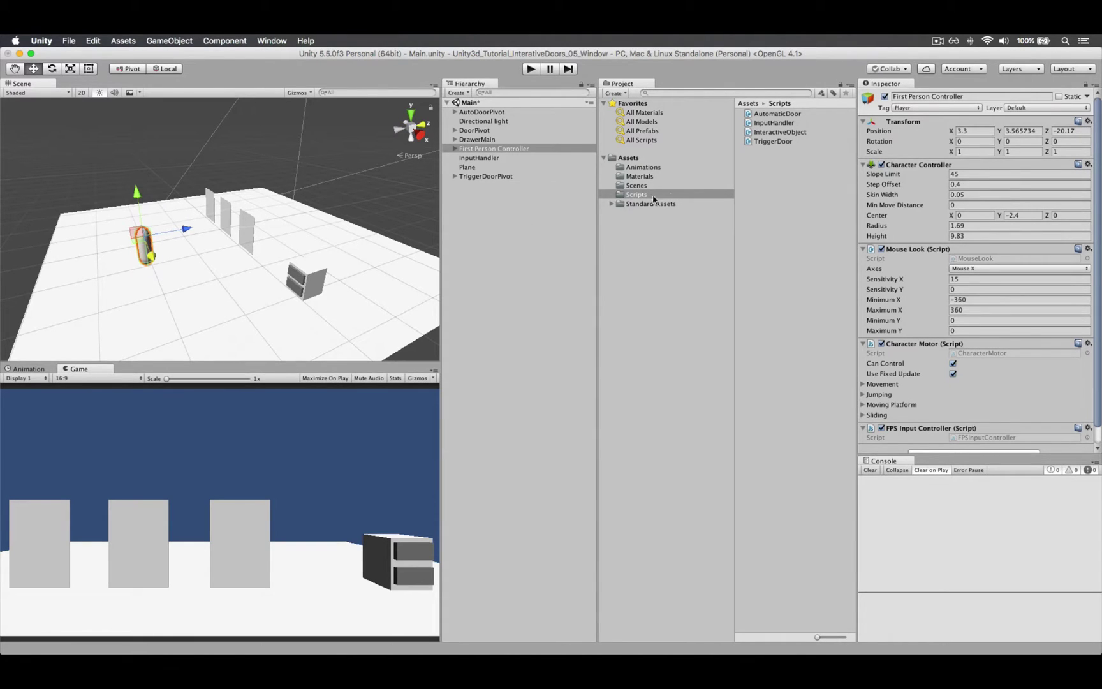
Delete the old First Person Controller from the scene with Cmd+Backspace.
left_click(611, 204)
left_click(519, 221)
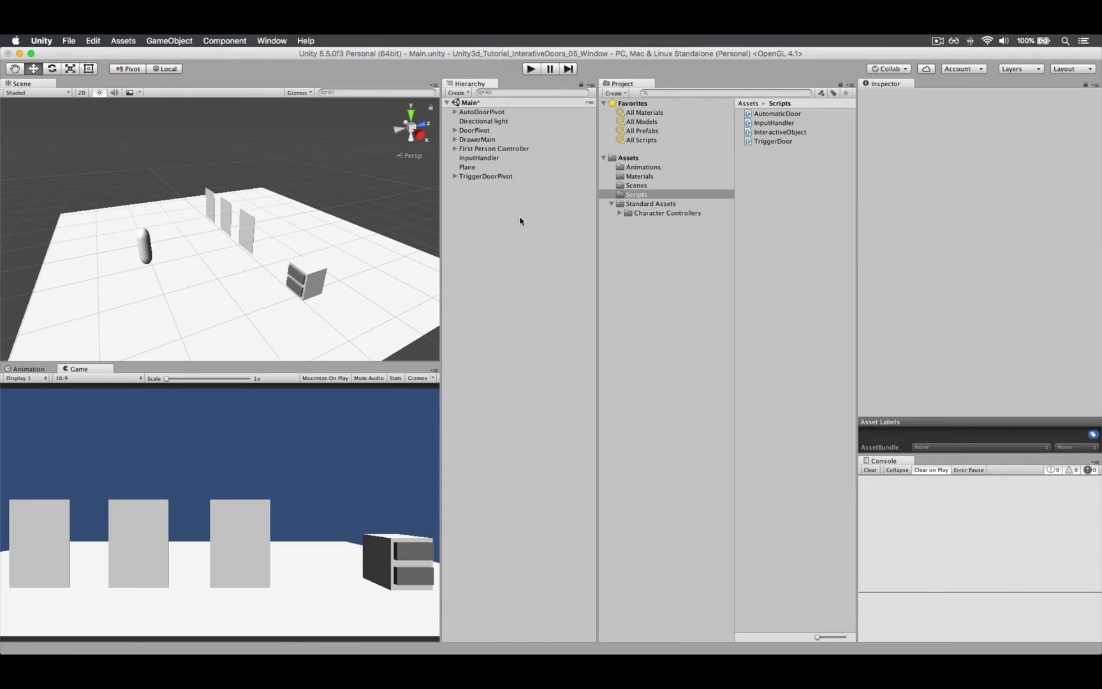
left_click(517, 149)
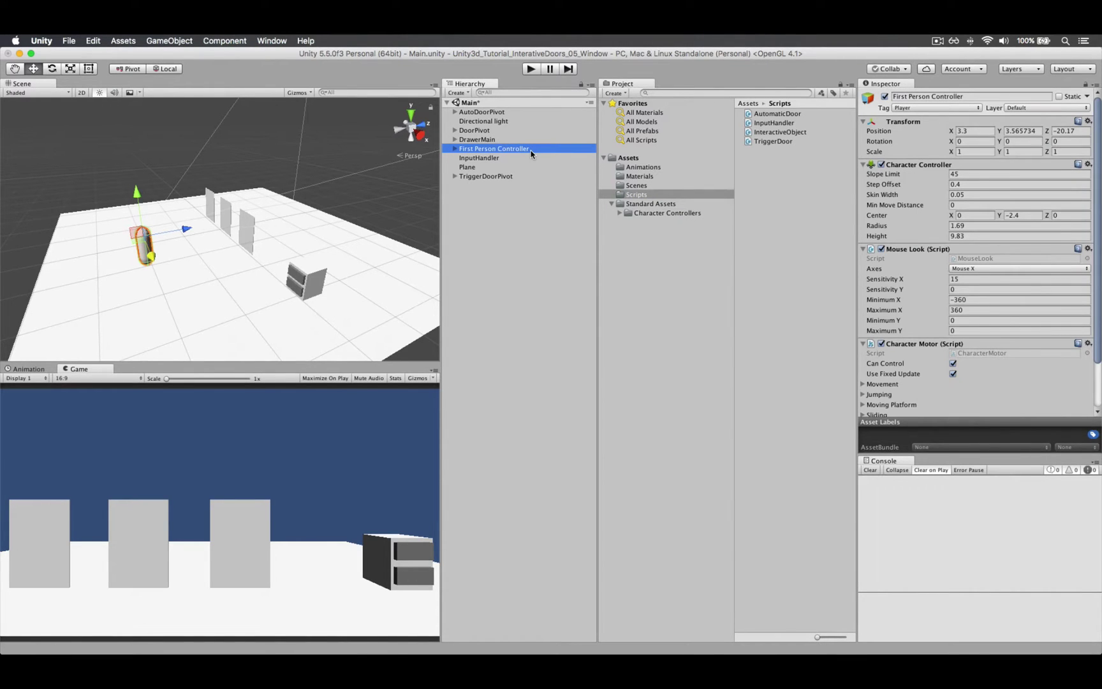
key("super+BackSpace")
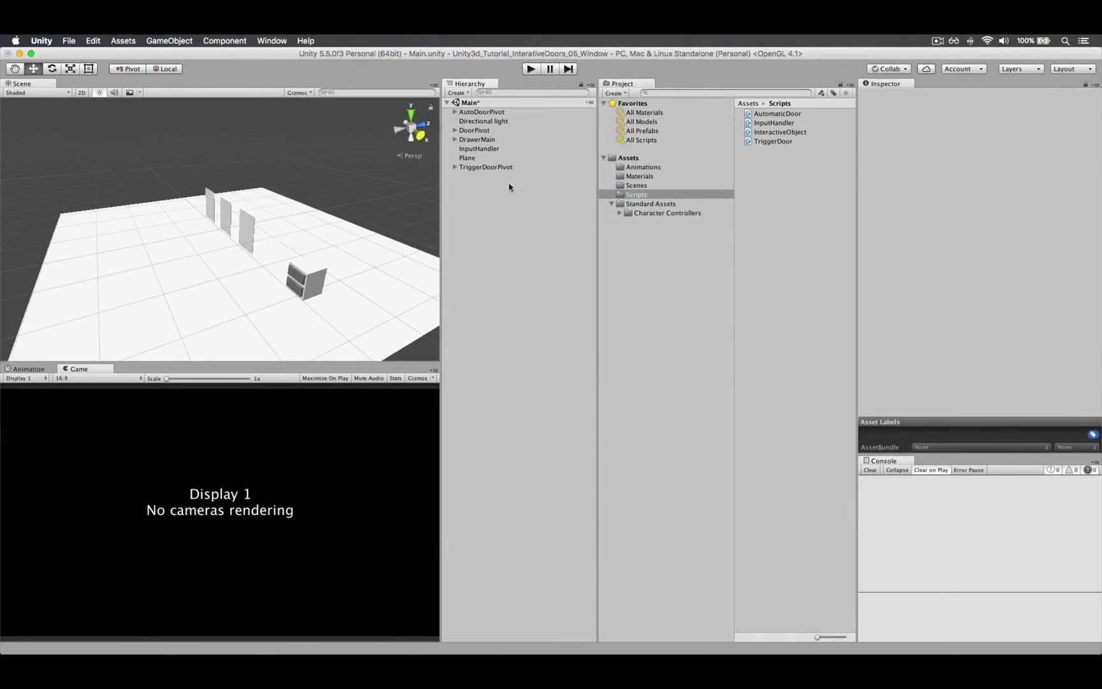
Import all items of the Standard Assets Characters package via Assets > Import Package.
left_click(118, 42)
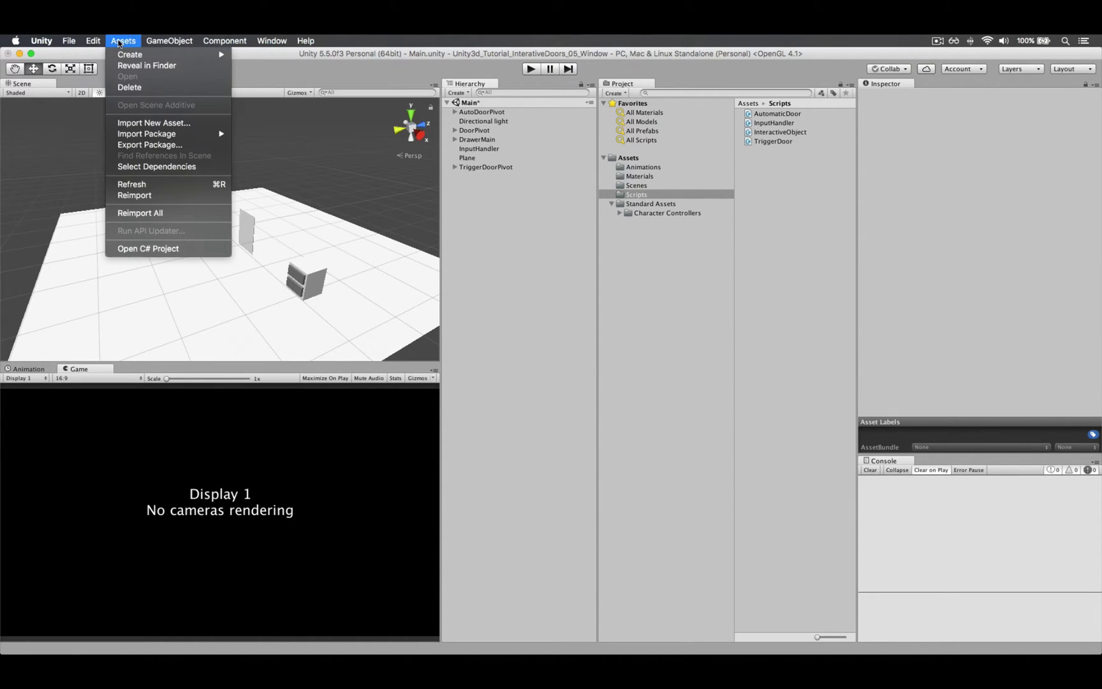
mouse_move(139, 140)
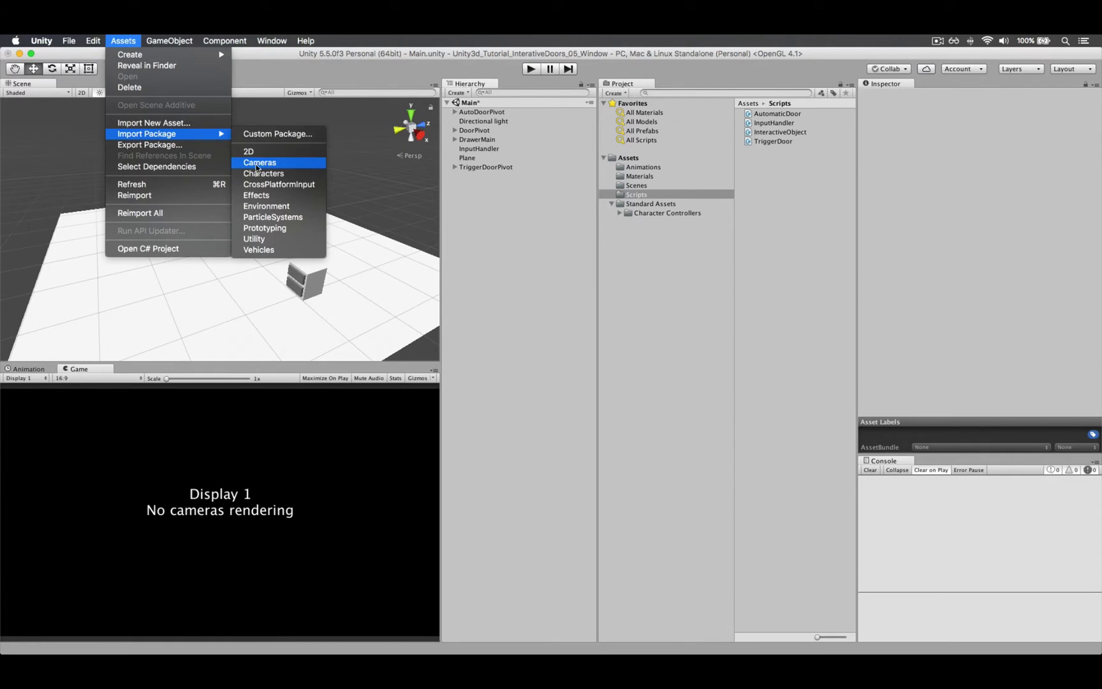
left_click(273, 177)
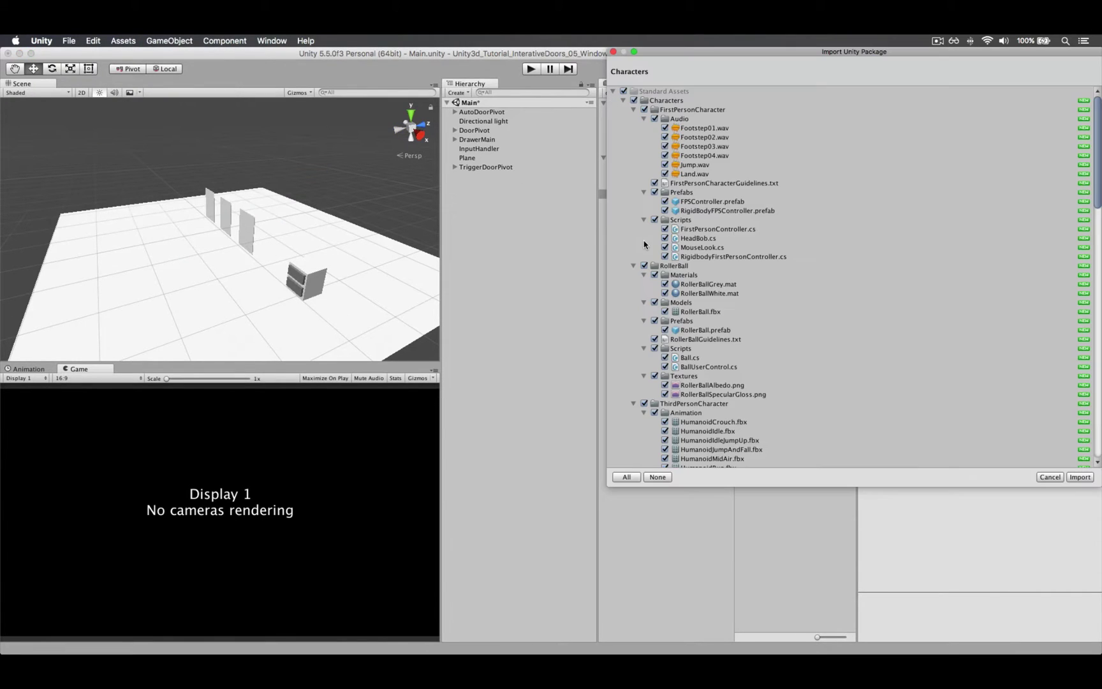
scroll(989, 450, "down", 10)
left_click(1079, 477)
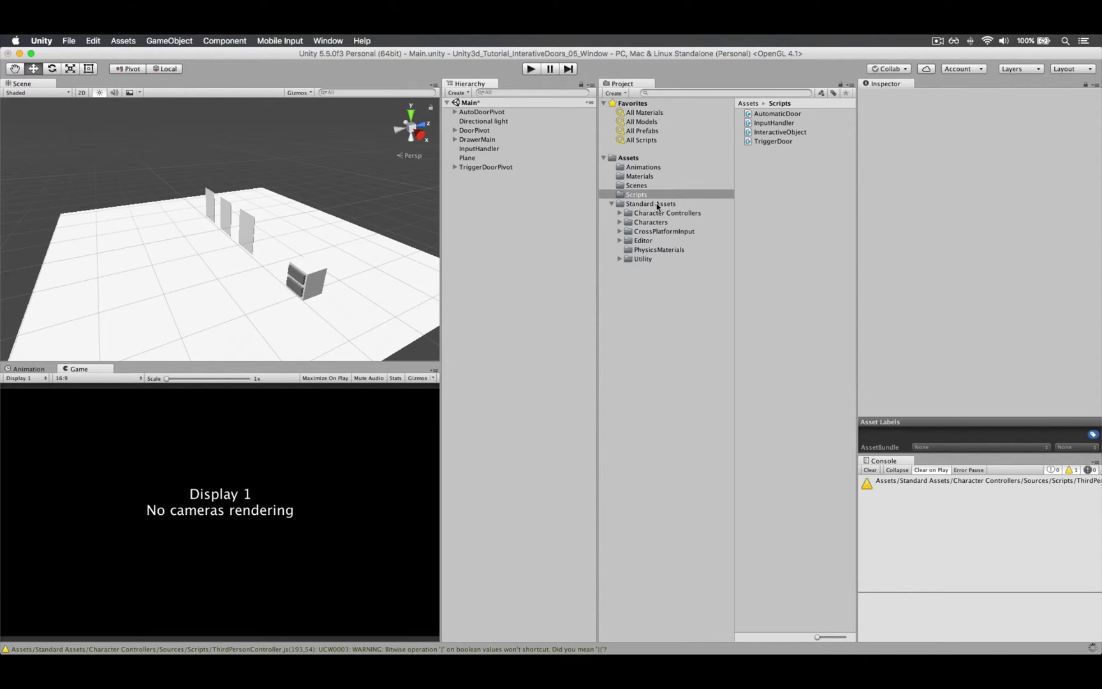
Drag the FPSController prefab from Characters > FirstPersonCharacter into the scene.
left_click(640, 223)
left_click(620, 222)
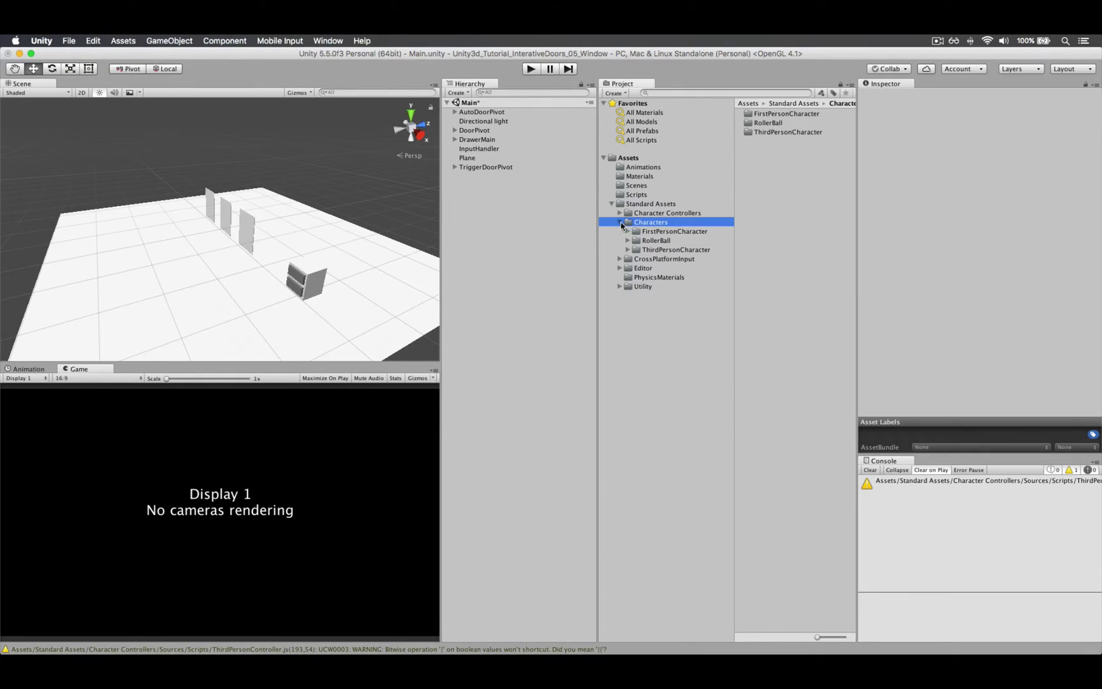
left_click(628, 232)
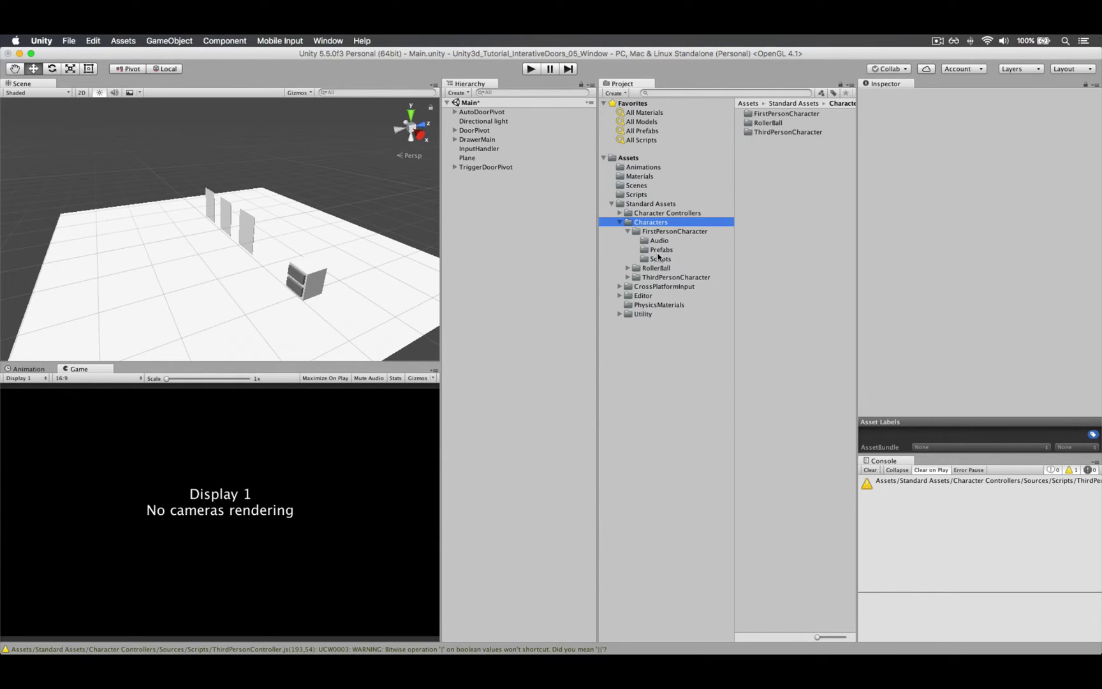
left_click(661, 250)
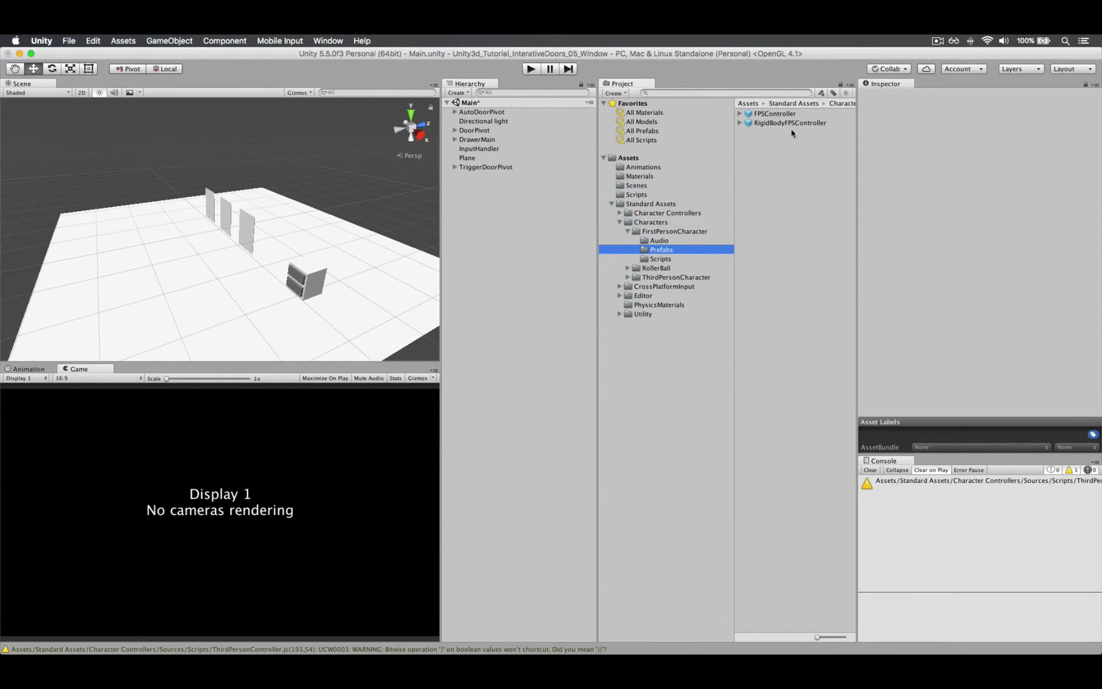
left_click_drag(767, 118, 526, 238)
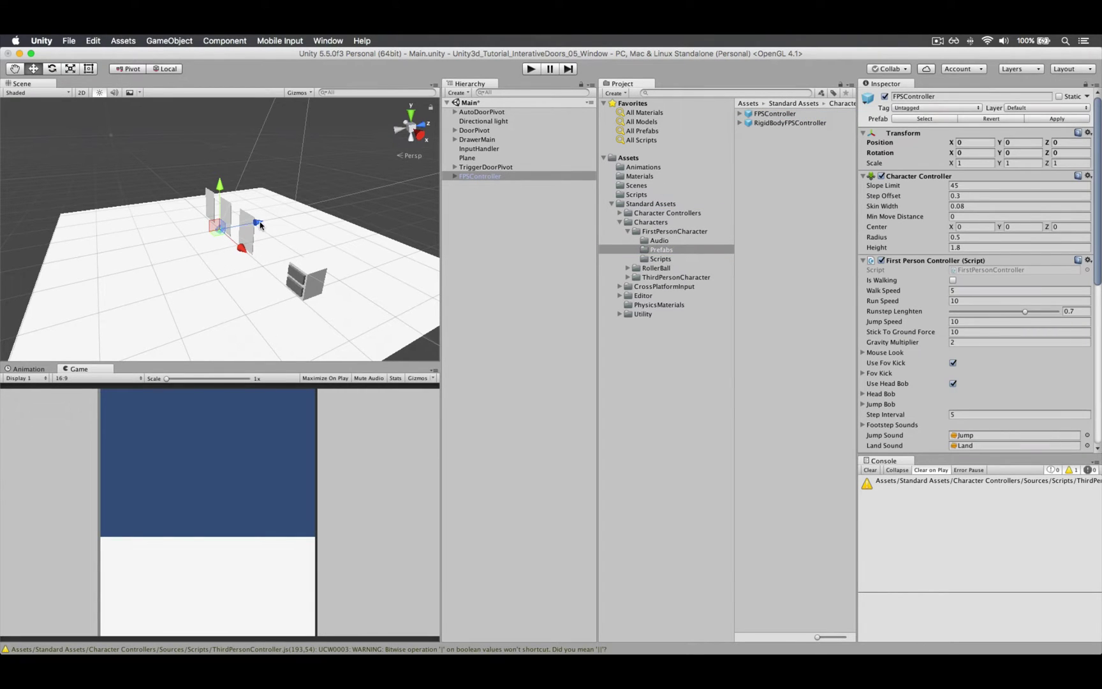
Move the FPSController toward the doors and frame it in the Scene view.
left_click(555, 287)
left_click(477, 176)
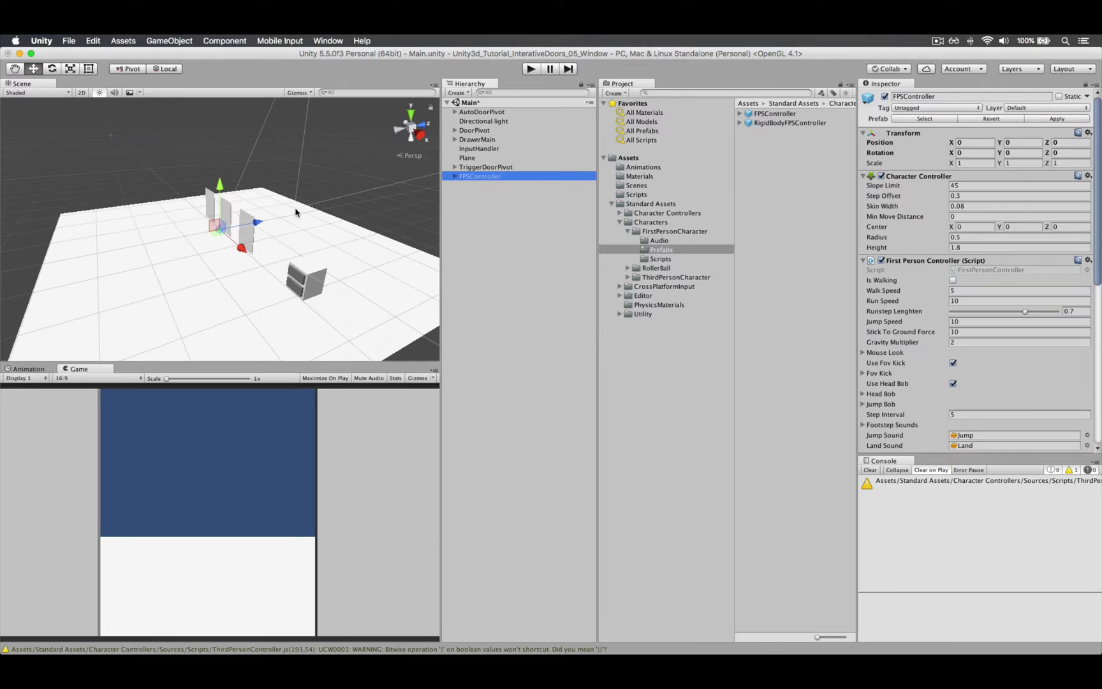
left_click_drag(263, 223, 154, 223)
scroll(137, 257, "up", 5)
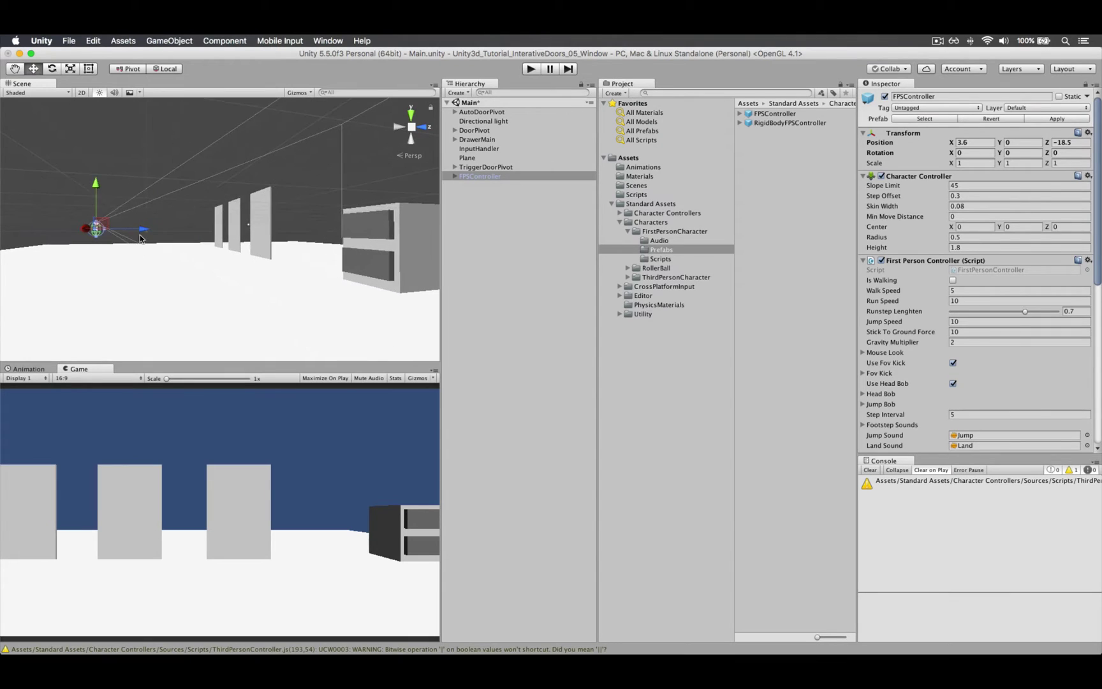
key("f")
scroll(163, 263, "down", 8)
left_click_drag(181, 271, 227, 249, "alt")
Set the Character Controller Height to 8.77.
left_click(876, 249)
left_click_drag(876, 248, 1016, 250)
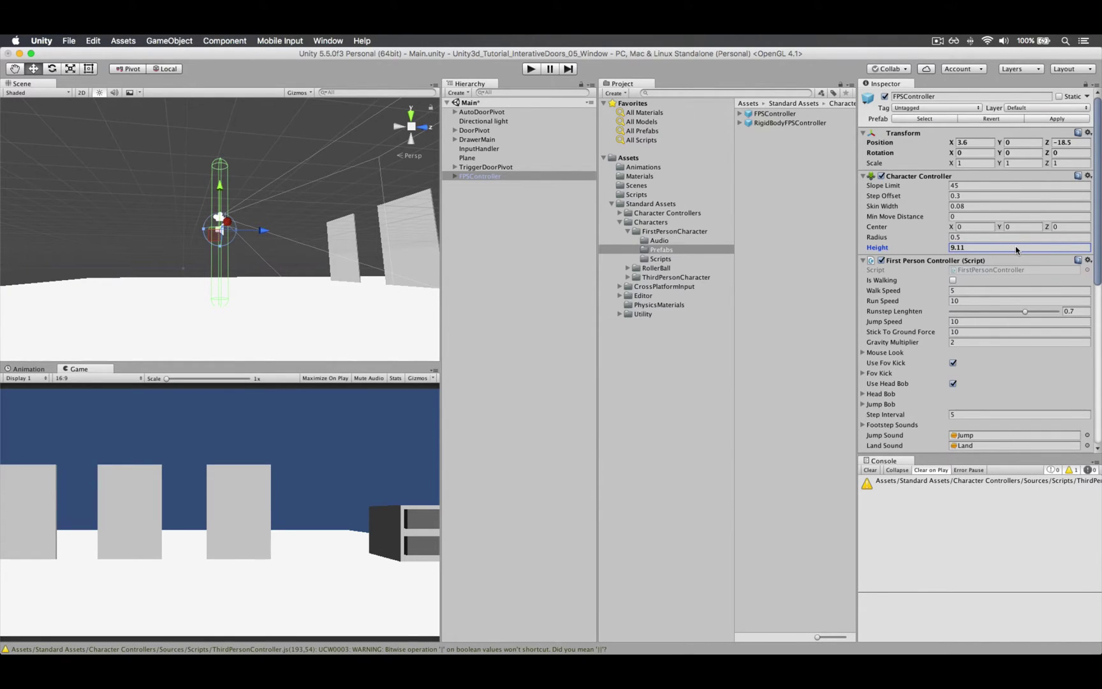
mouse_move(376, 303)
left_mouse_down("alt")
mouse_move(362, 263)
mouse_move(364, 283)
left_mouse_up("alt")
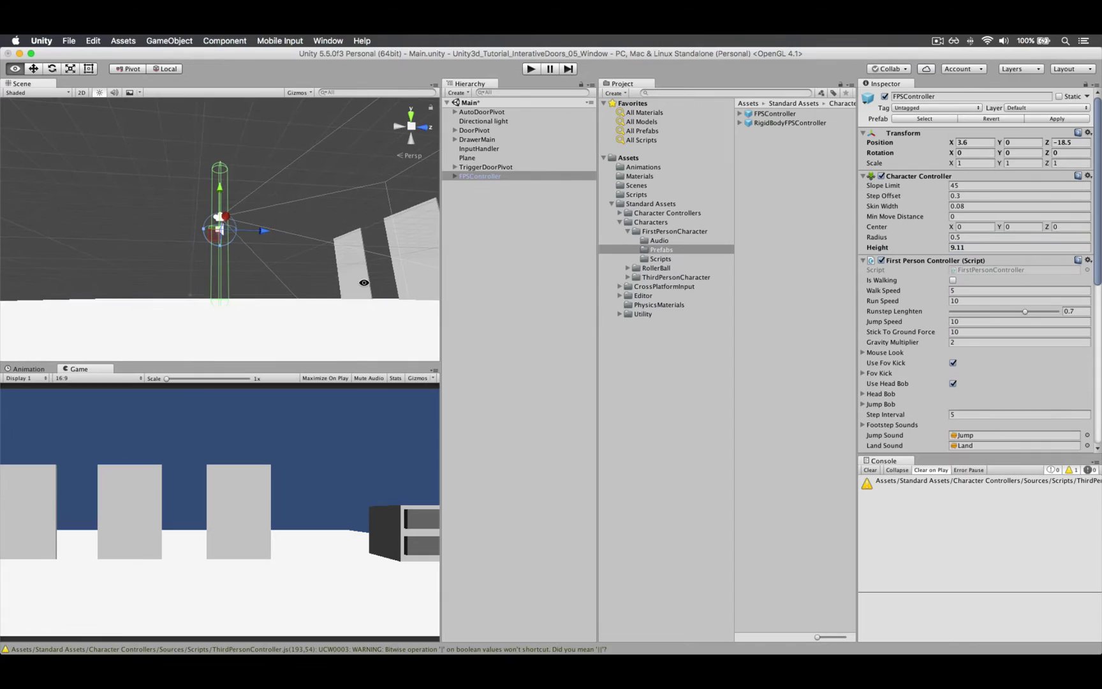
left_click_drag(920, 252, 906, 250)
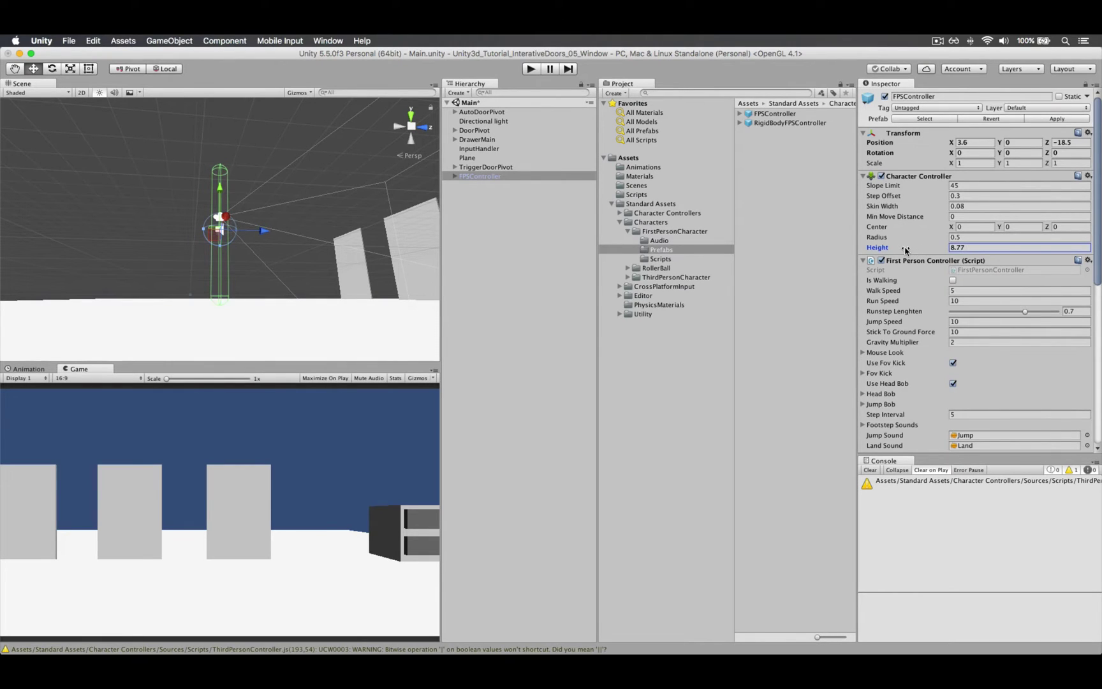
Set the Character Controller Radius to 1 and check the capsule in the scene.
left_click(924, 240)
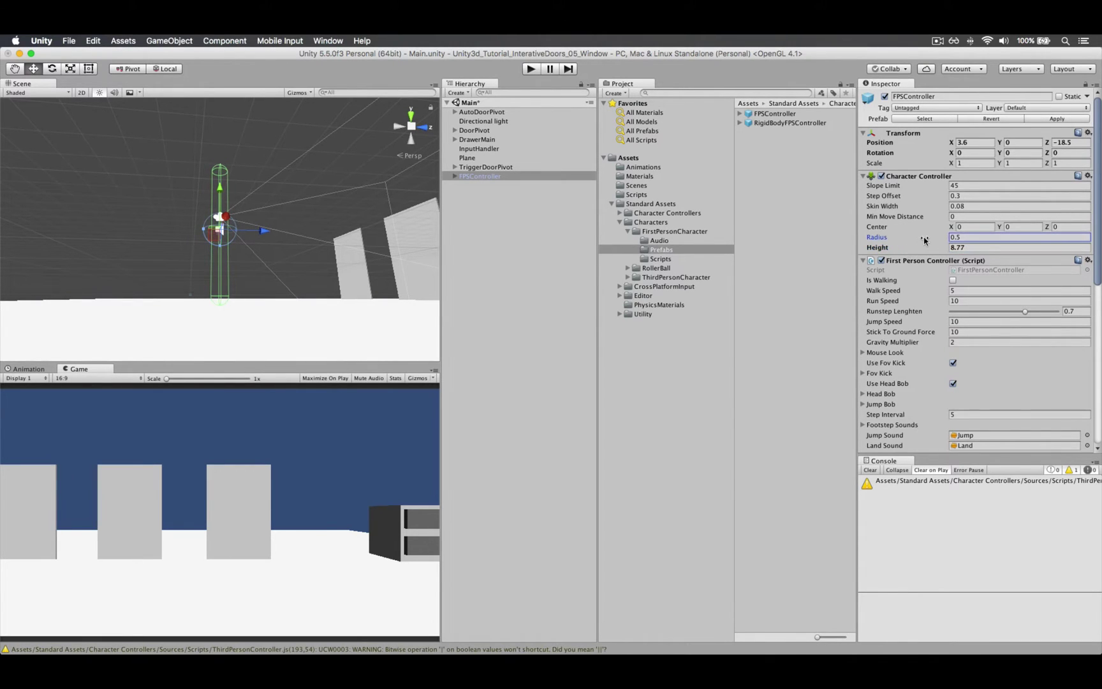
left_click_drag(925, 240, 932, 241)
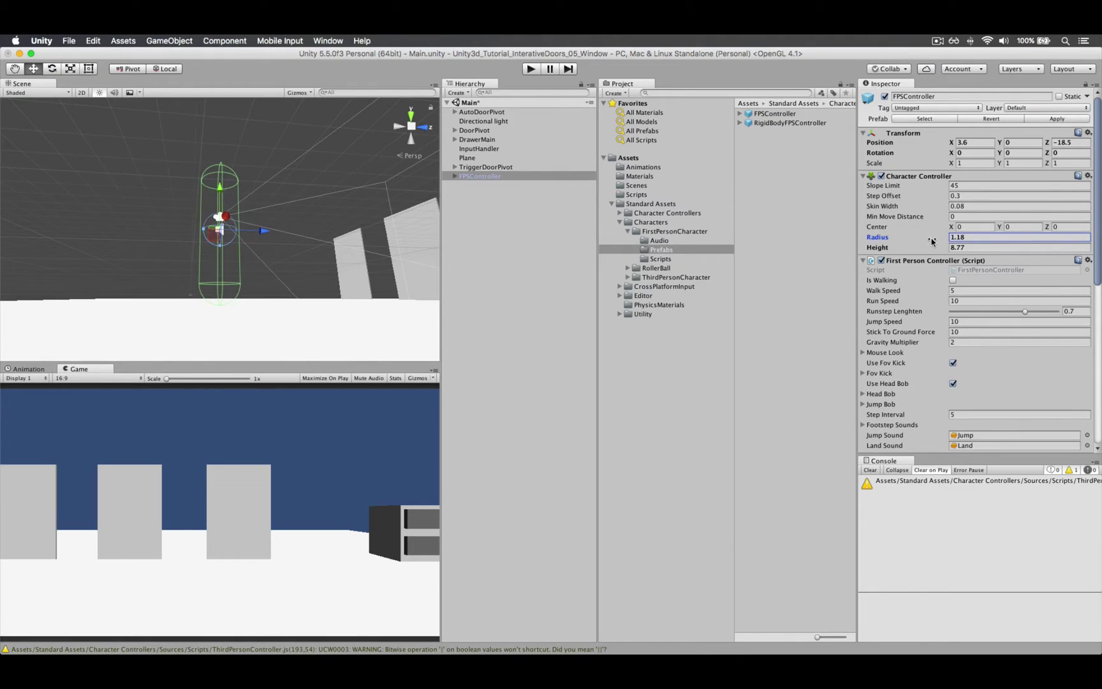
type("1")
left_click_drag(971, 238, 901, 238)
type("1")
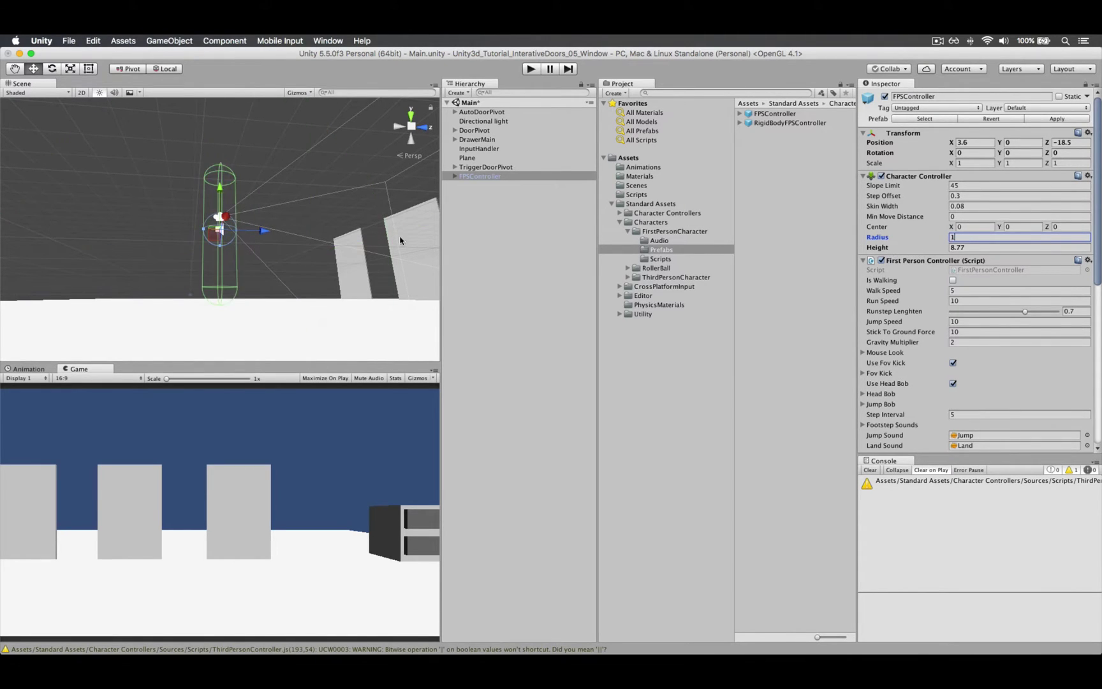
scroll(278, 273, "down", 5)
left_click_drag(278, 273, 381, 264, "alt")
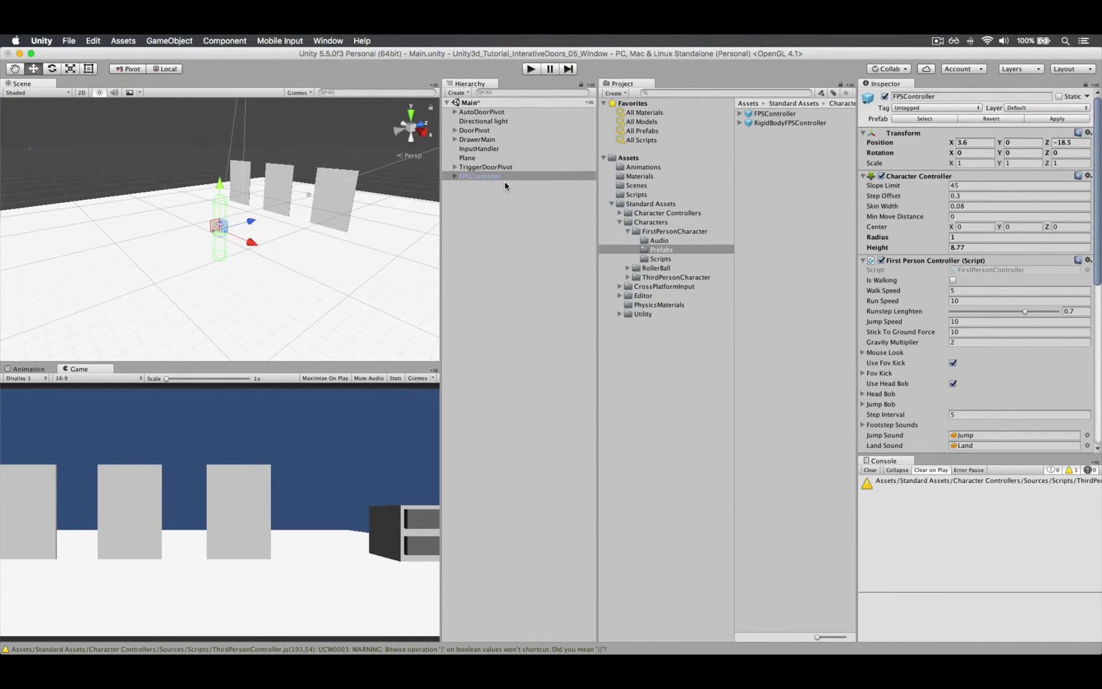
scroll(887, 322, "down", 4)
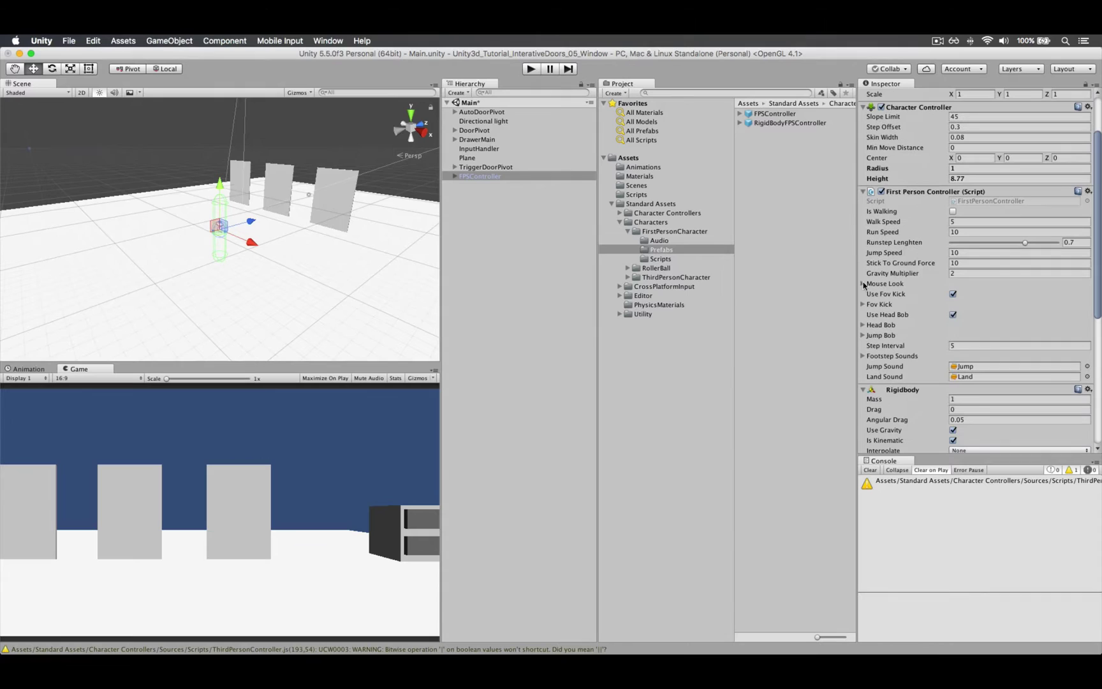
Uncheck Mouse Look's Lock Cursor, enable Maximize On Play, and enter Play mode.
left_click(862, 283)
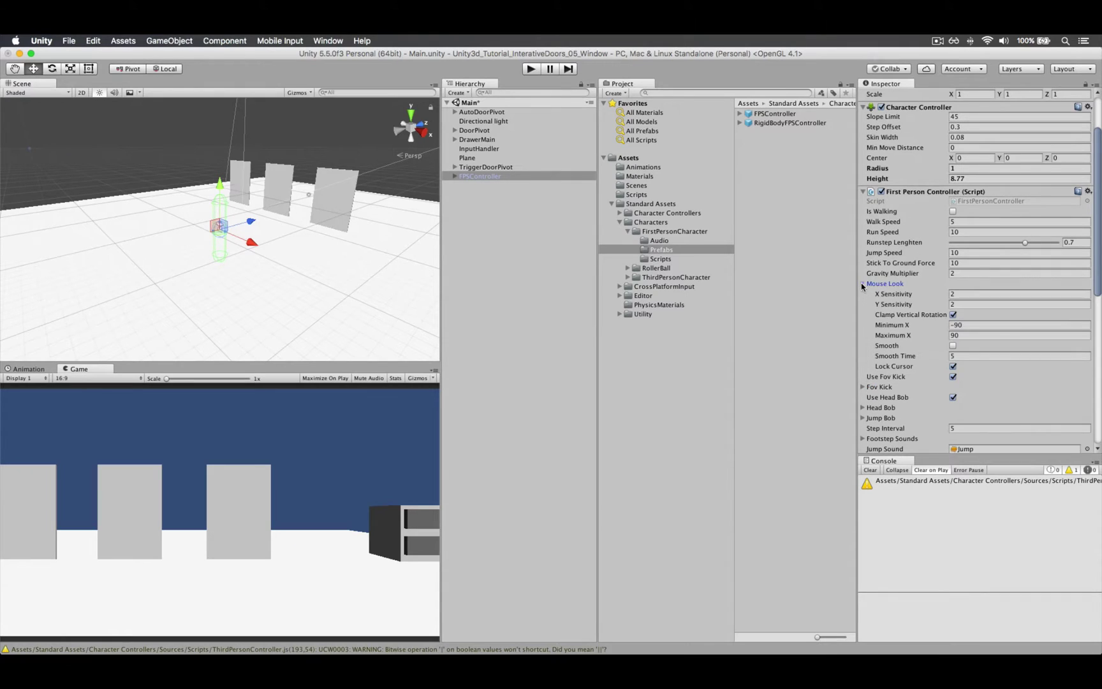
left_click(953, 368)
left_click(323, 380)
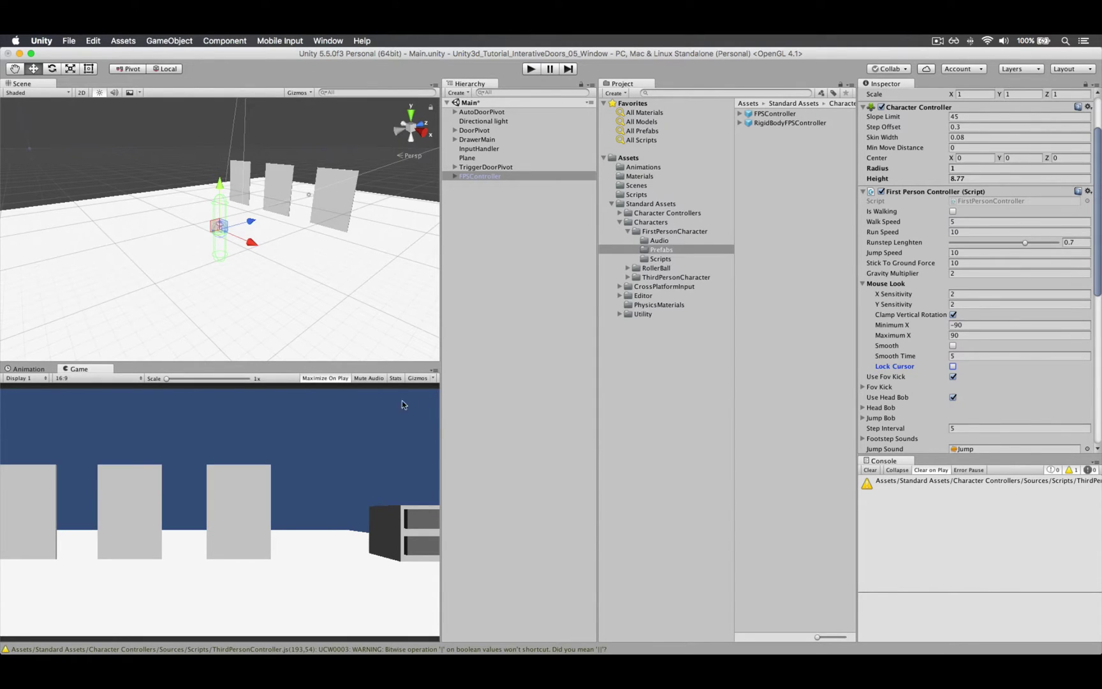
left_click(331, 379)
left_click(323, 379)
left_click(531, 70)
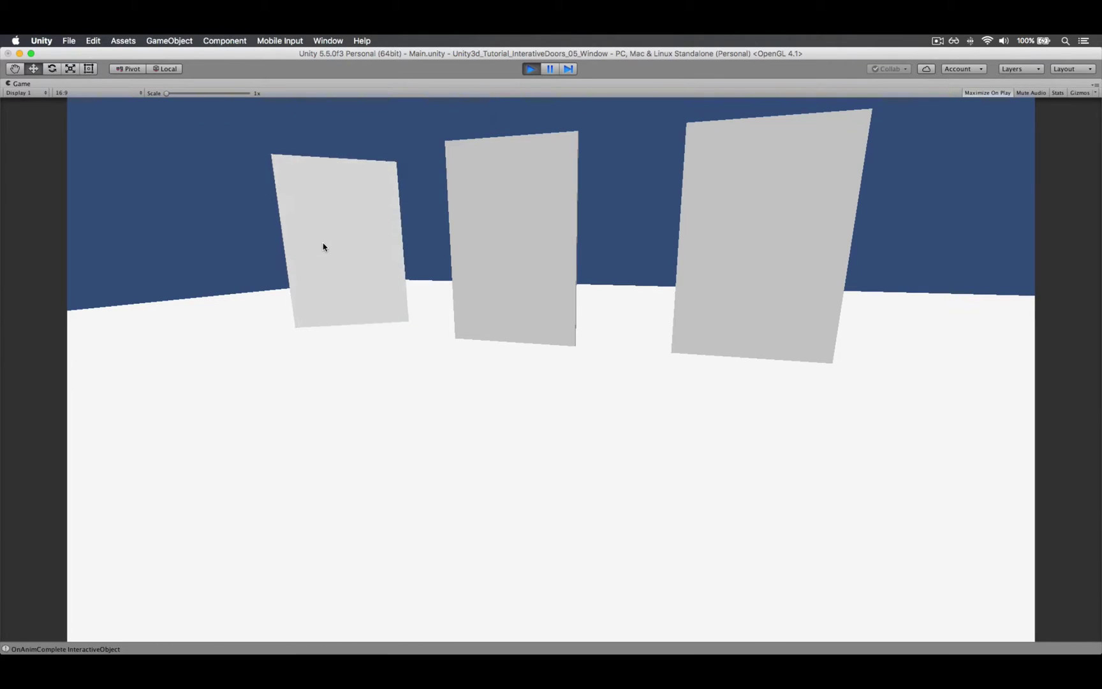
Open the left and right doors and the cabinet's top drawer, then stop Play.
left_click(332, 247)
left_click(572, 247)
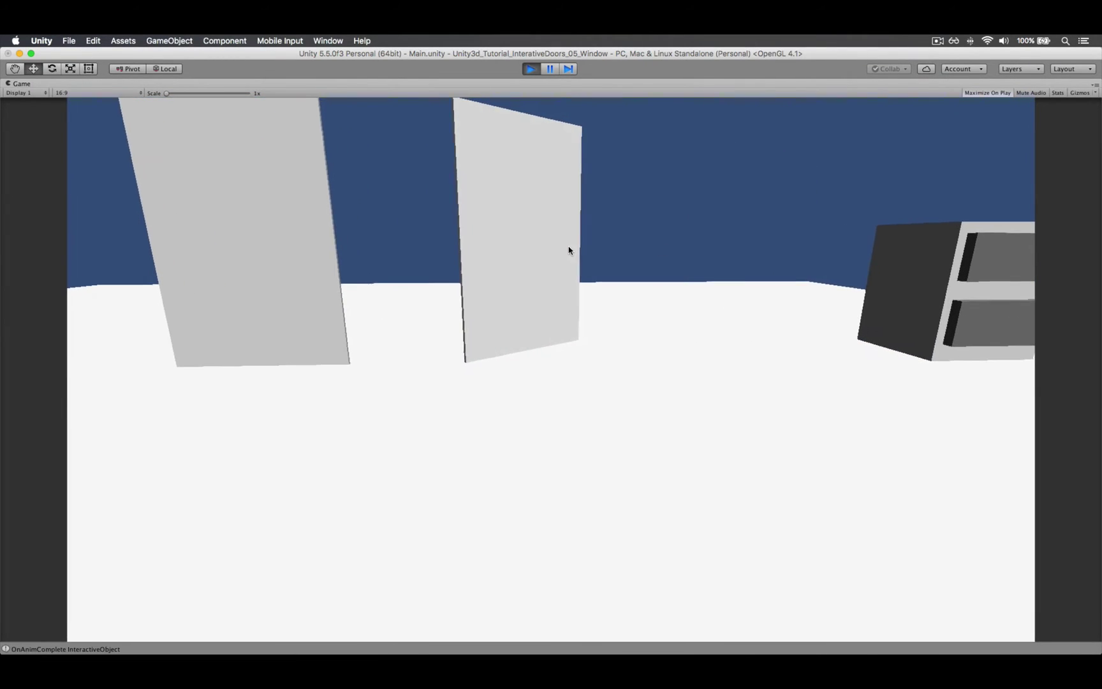
left_click(514, 249)
left_click(764, 260)
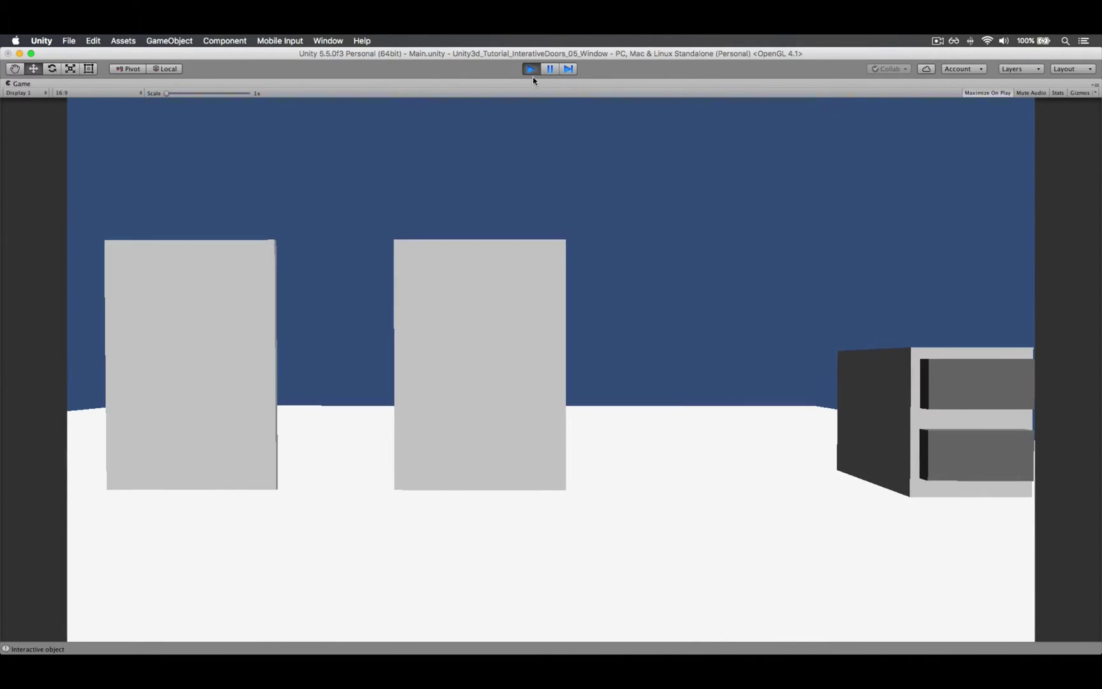
left_click(531, 68)
Turn off Maximize On Play, replay and open the three doors, then stop Play.
left_click(329, 381)
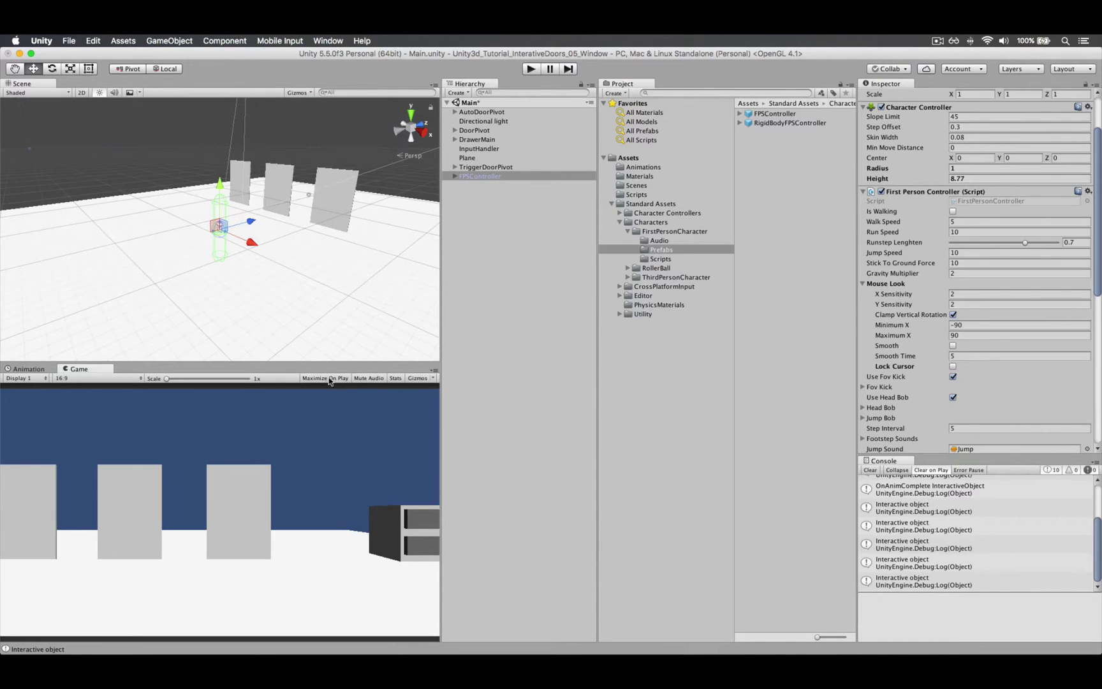
left_click(529, 69)
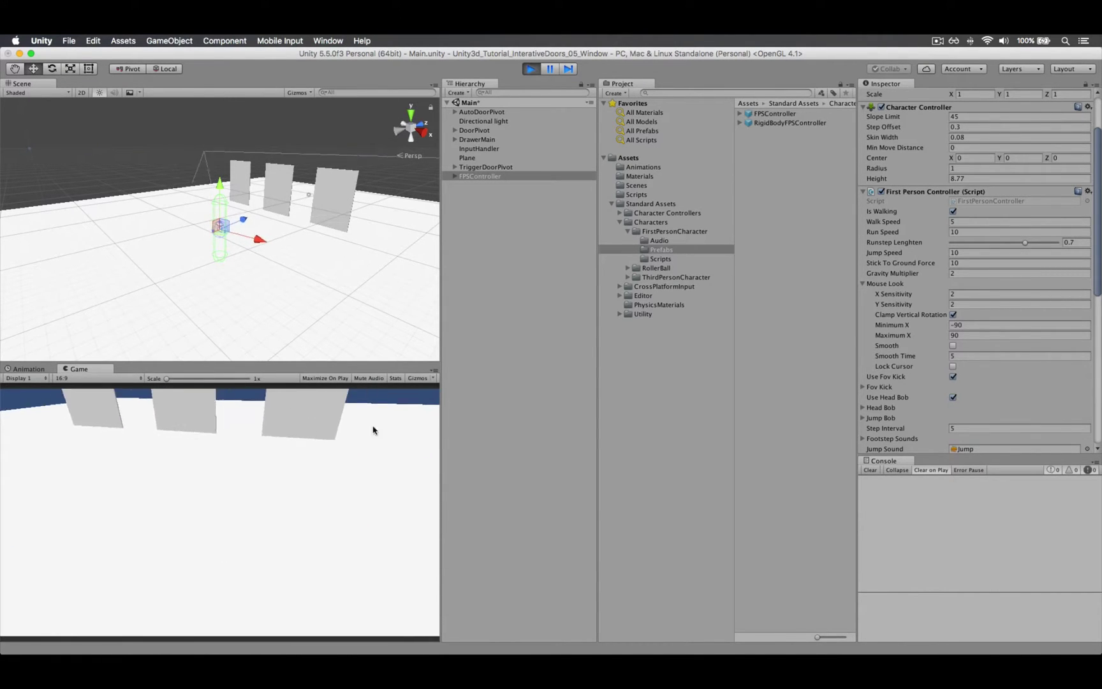
left_click(316, 420)
left_click(306, 420)
left_click(223, 417)
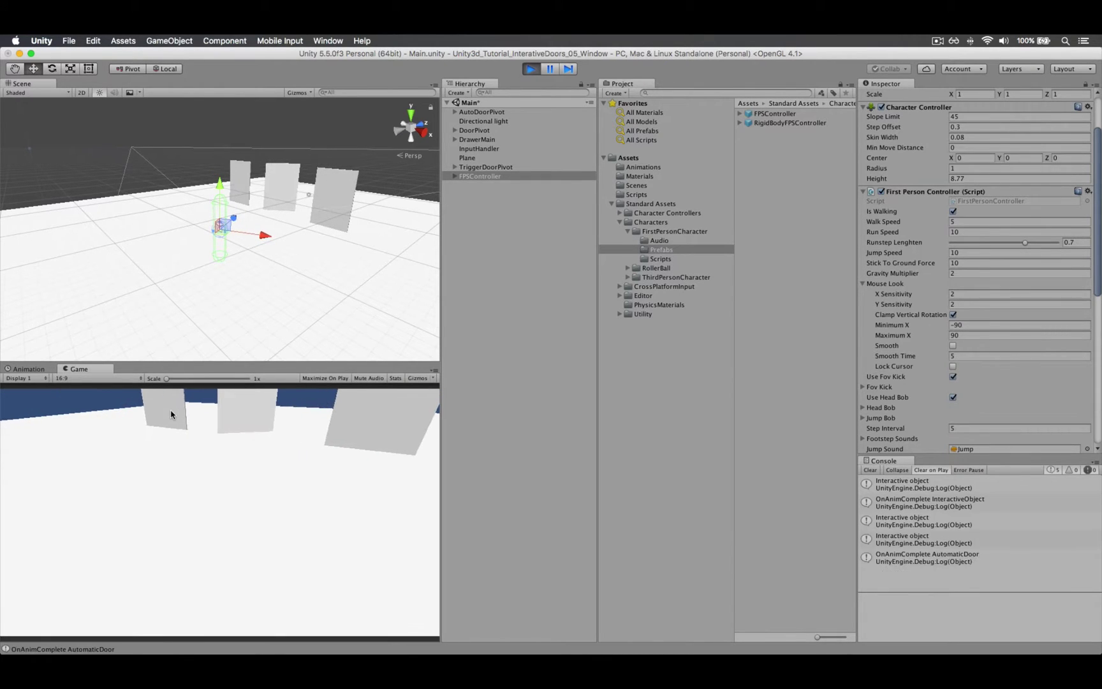
left_click(170, 415)
left_click(181, 416)
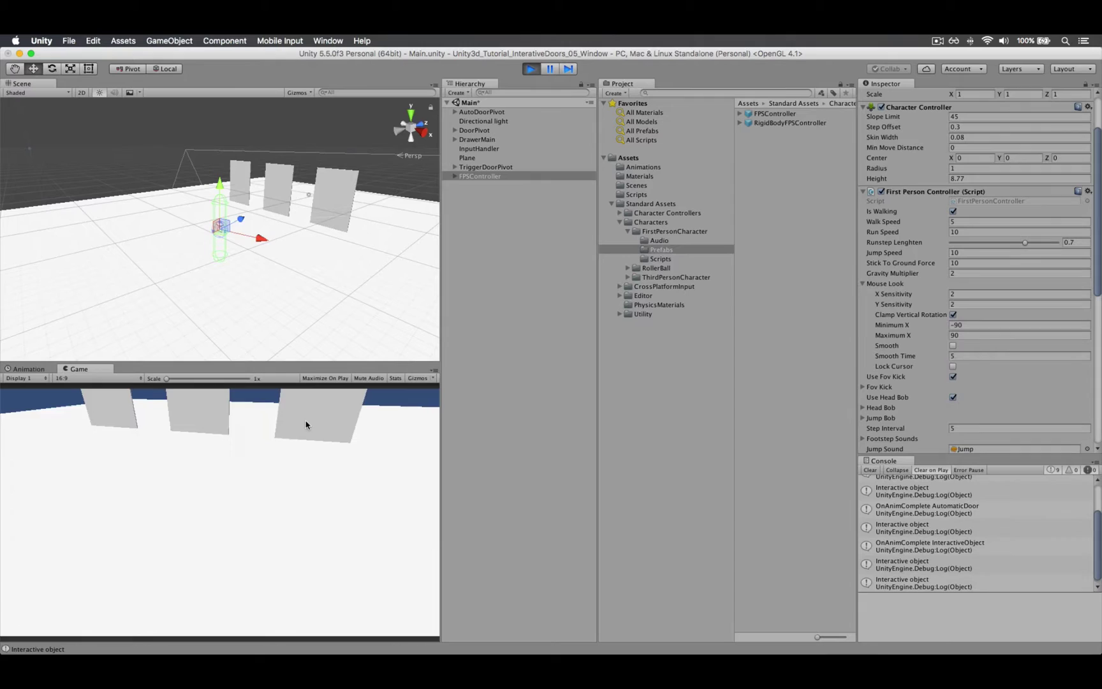
left_click(533, 68)
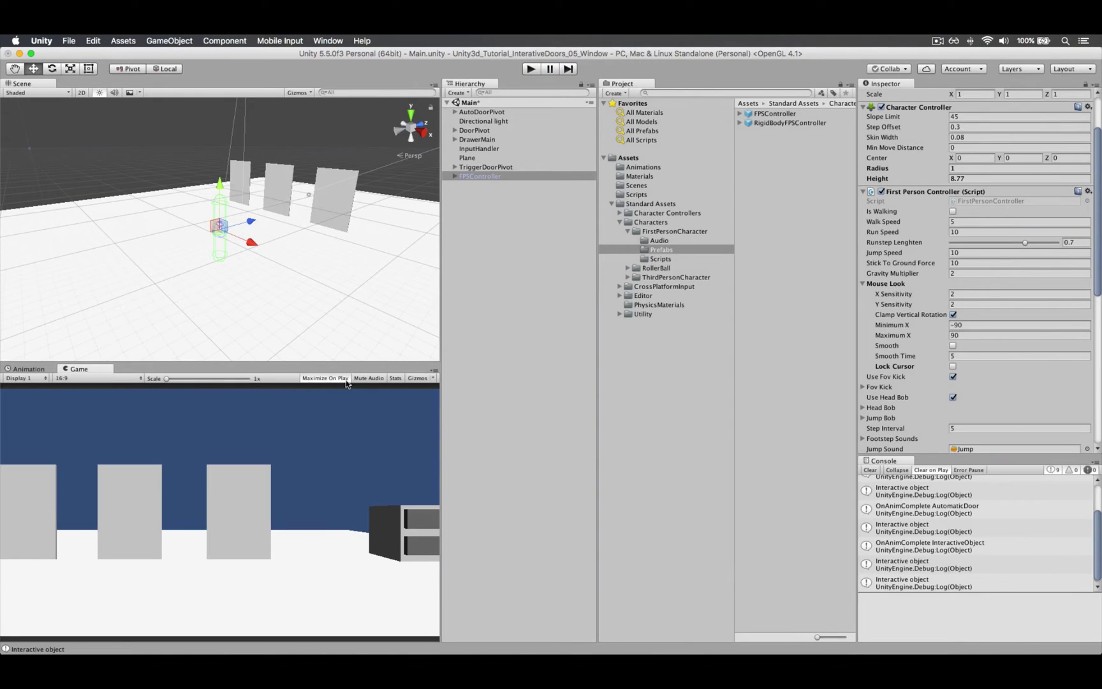